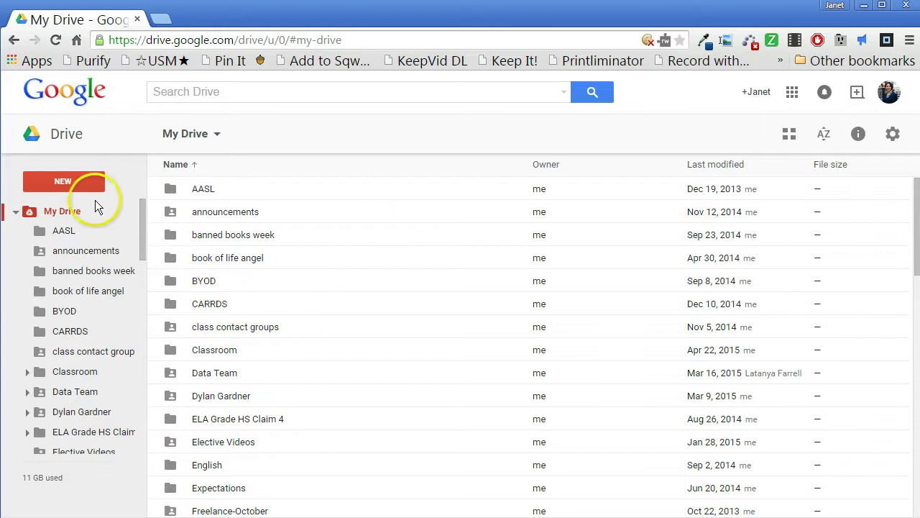
Add a new folder named '2014-15' to My Drive, then collapse the folder tree
click(72, 181)
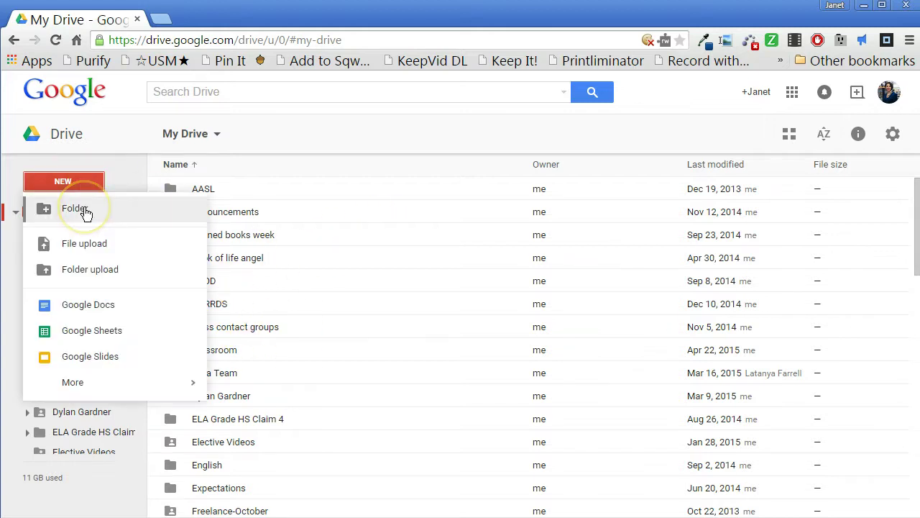
click(86, 212)
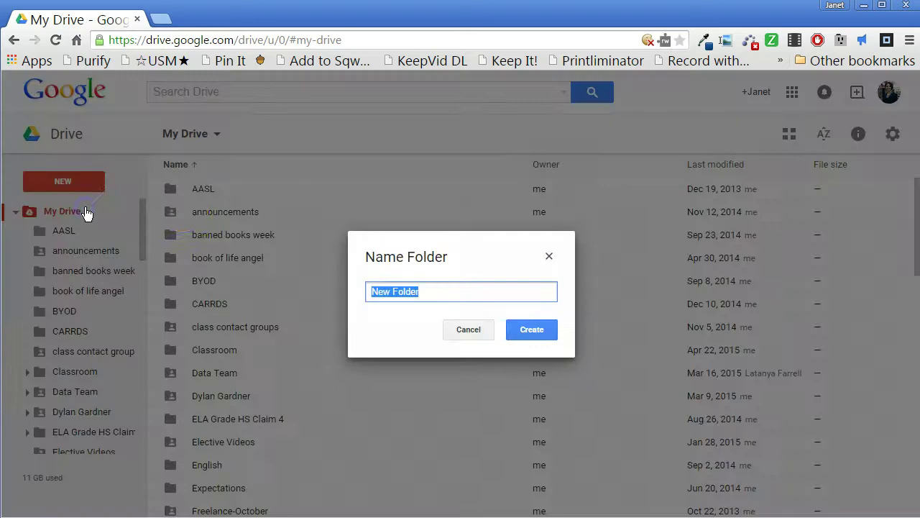
text(2014)
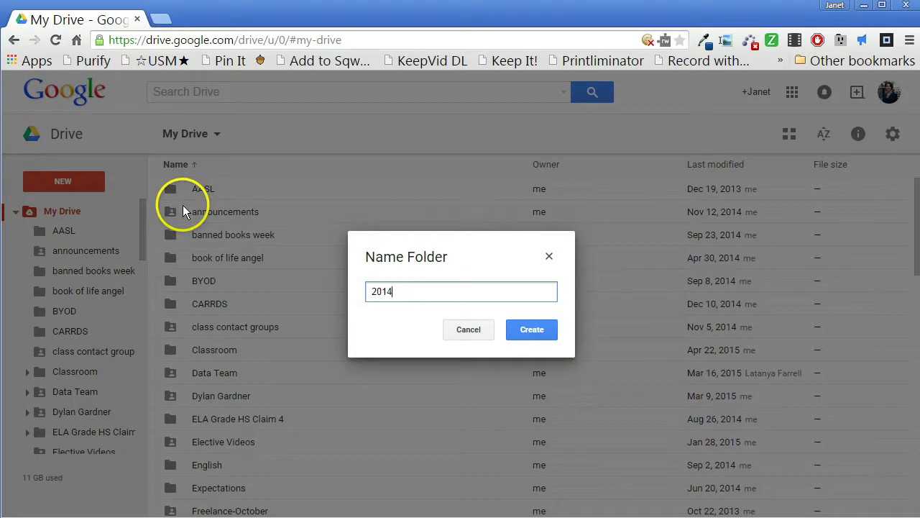
text(-15)
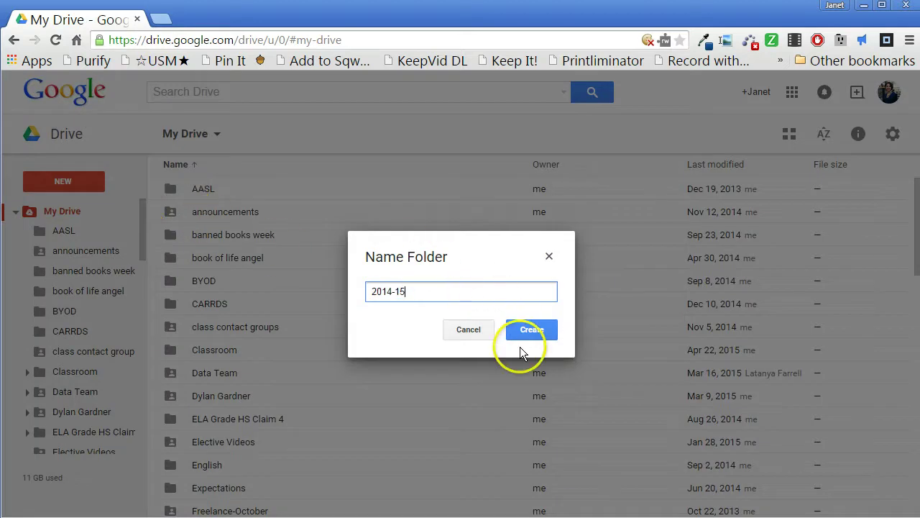
click(534, 334)
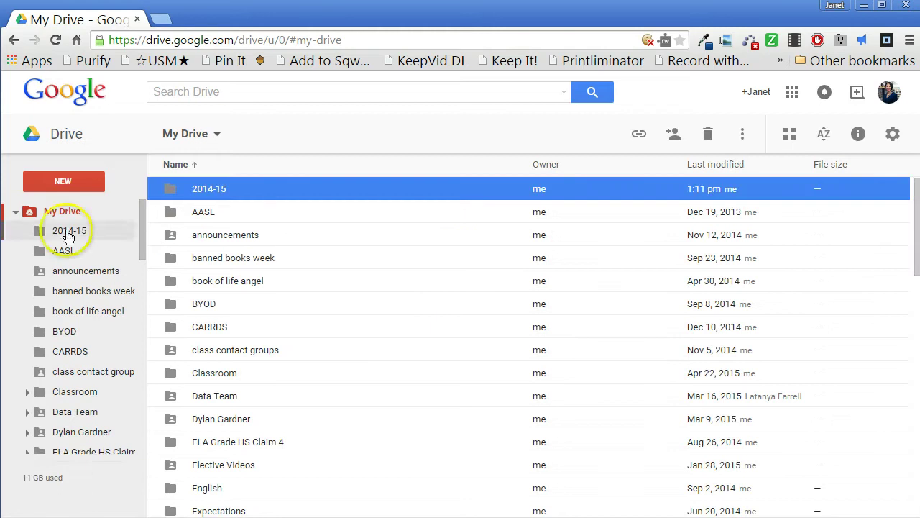
click(15, 213)
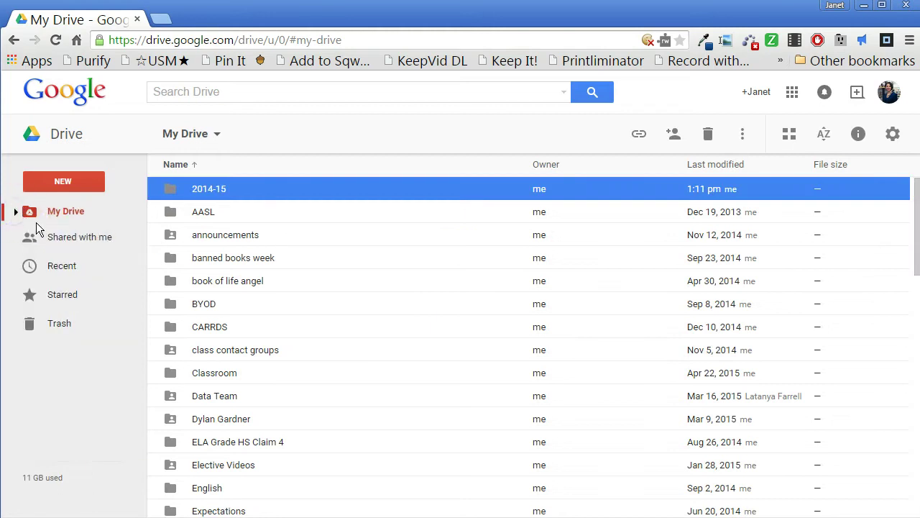
Drag the class contact groups folder into 2014-15 in the sidebar tree
click(15, 213)
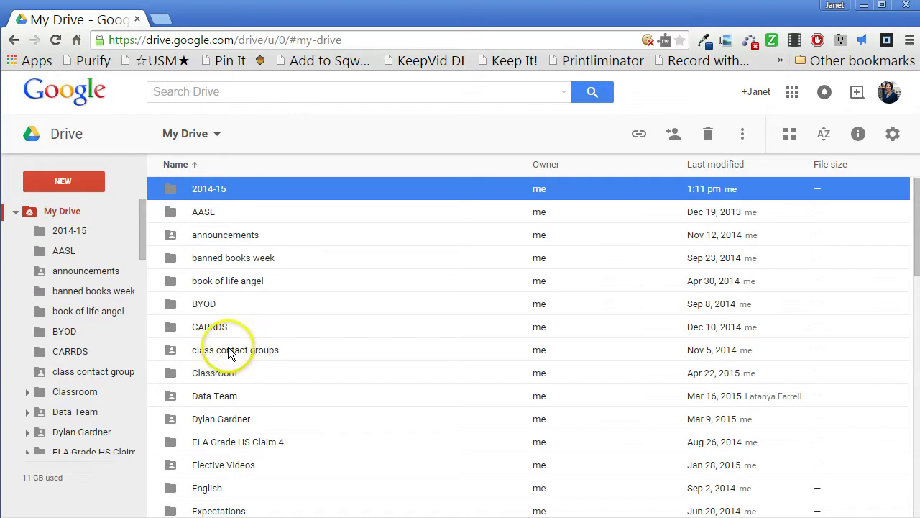
click(233, 351)
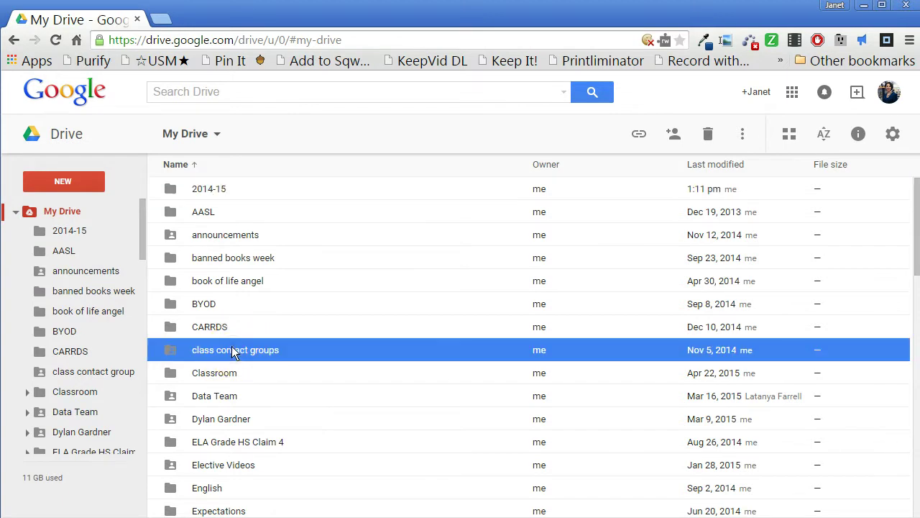
drag(233, 351, 63, 236)
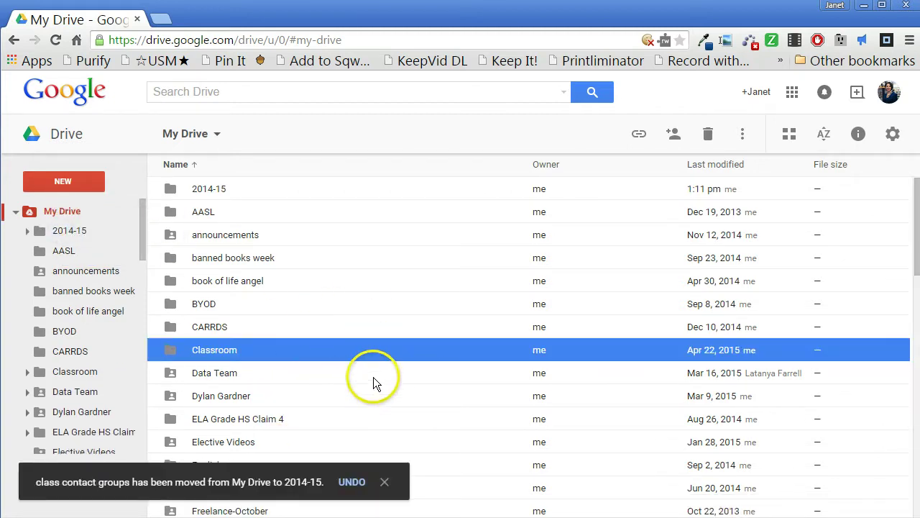
scroll(374, 377, down, 1)
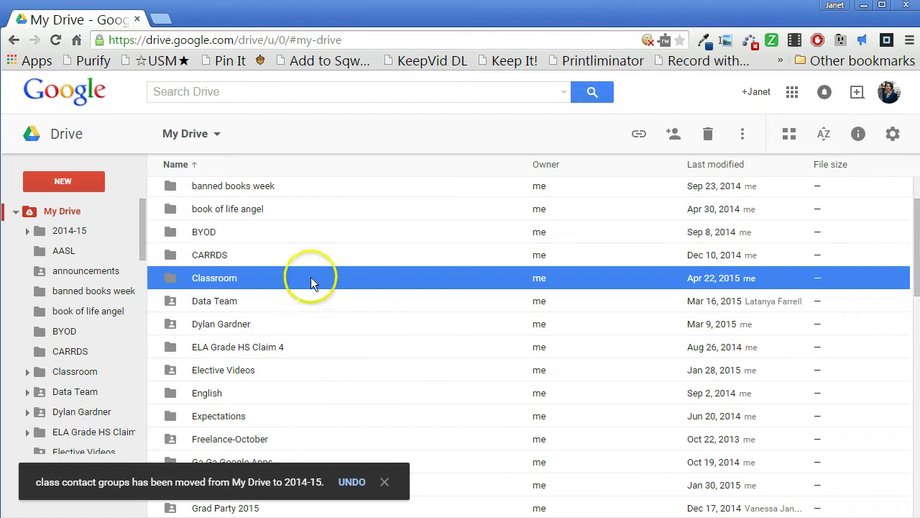
scroll(310, 282, up, 1)
Try multi-selecting folders from AASL through English, deselecting some, then clear the selection
click(213, 211)
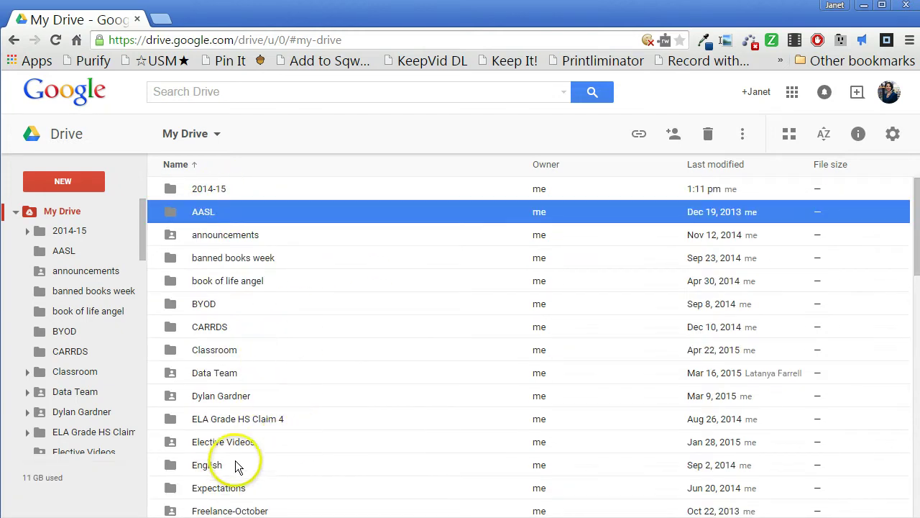
shift+click(233, 467)
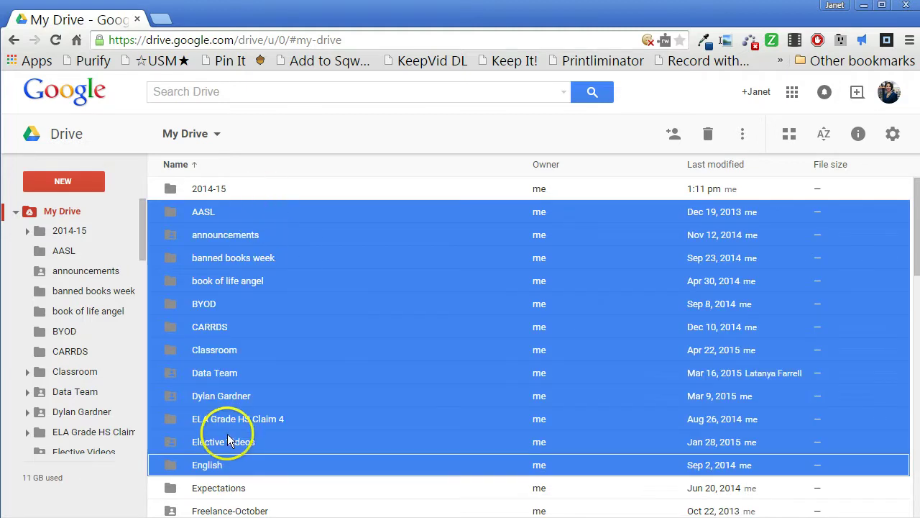
ctrl+click(211, 329)
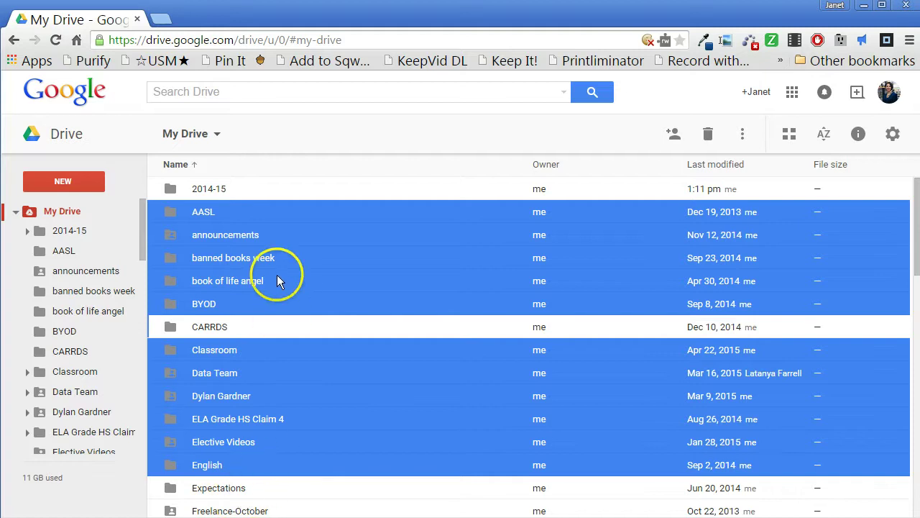
ctrl+click(246, 257)
ctrl+click(244, 422)
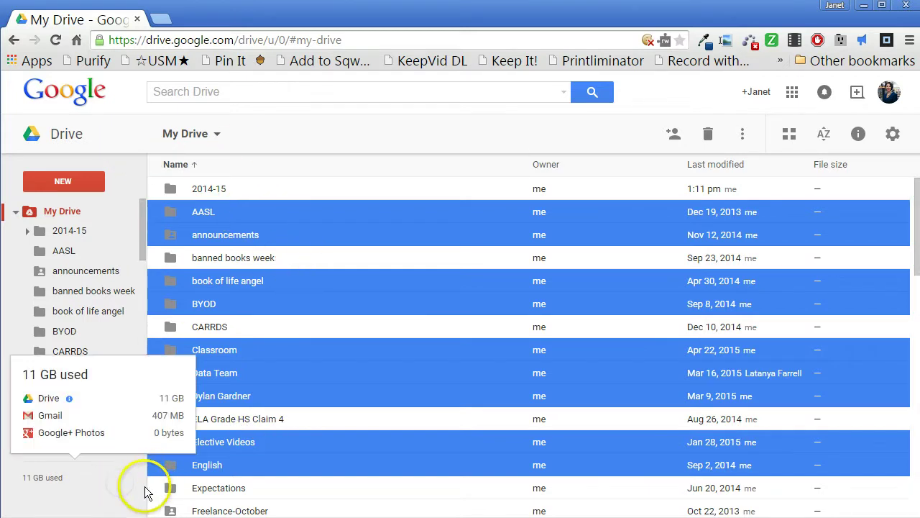
click(355, 168)
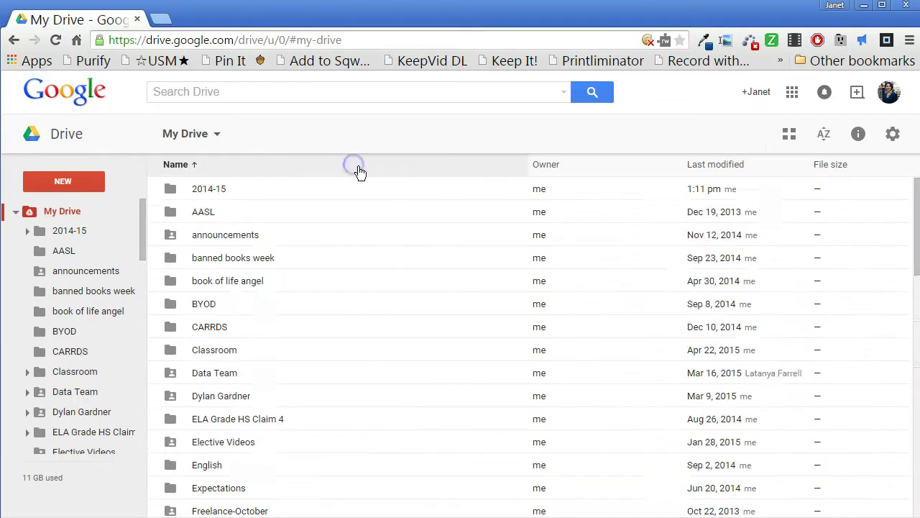
Open the 2014-15 folder from the sidebar tree and show its More actions menu
scroll(409, 364, down, 6)
scroll(394, 366, down, 8)
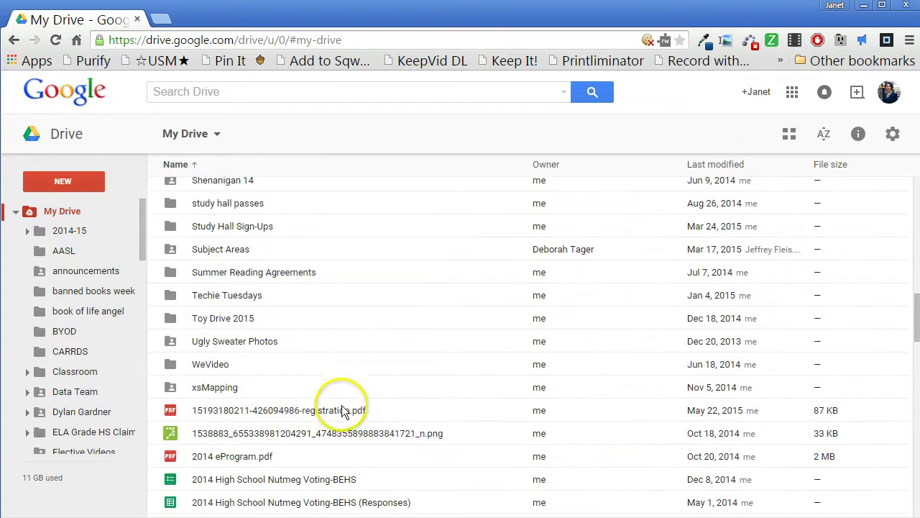
scroll(302, 381, up, 8)
scroll(271, 370, up, 6)
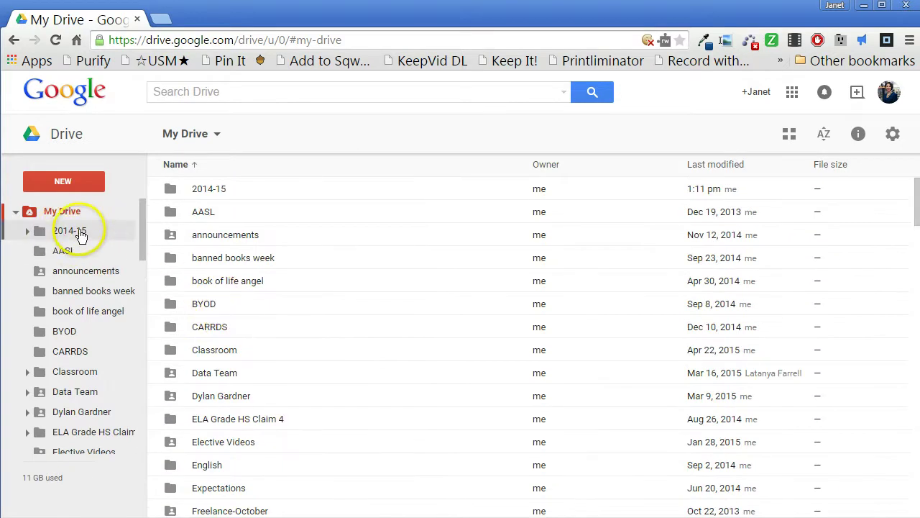
click(72, 237)
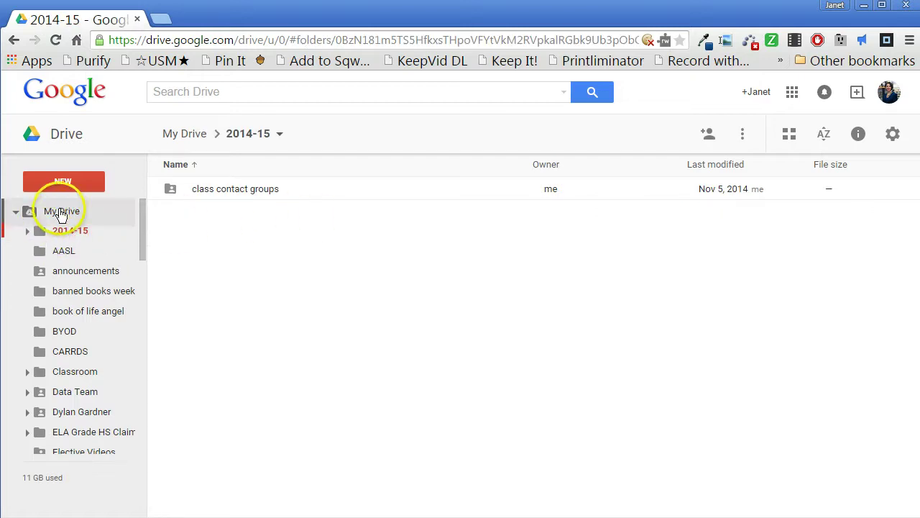
click(742, 137)
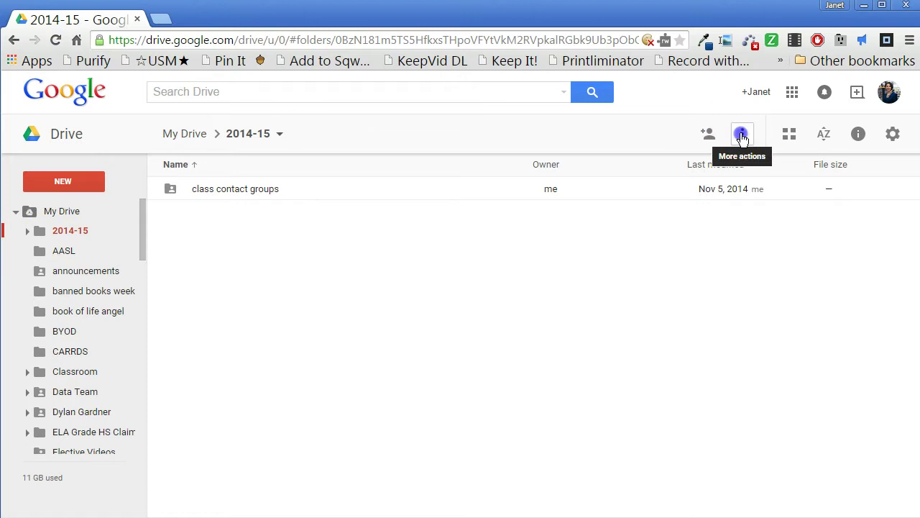
Download the 2014-15 folder as a zip archive
click(797, 345)
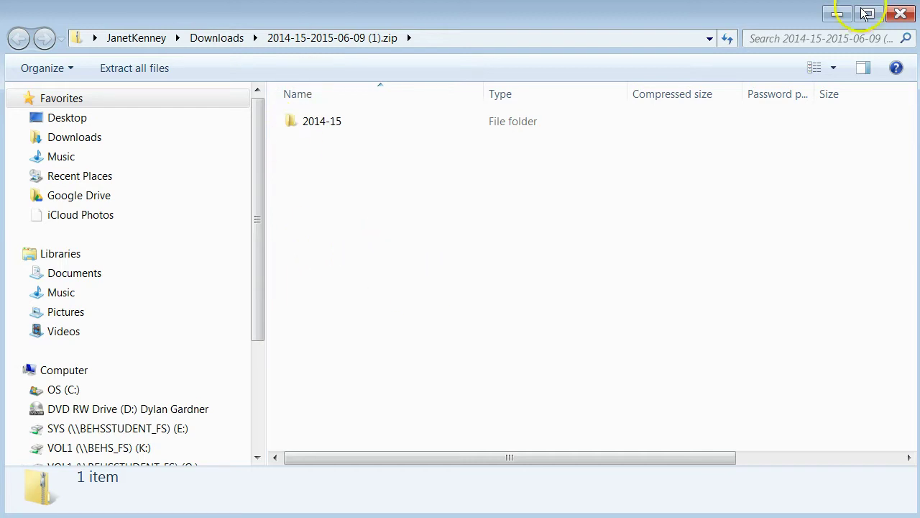
Close the Explorer zip window to return to the 2014-15 folder in Drive
click(900, 14)
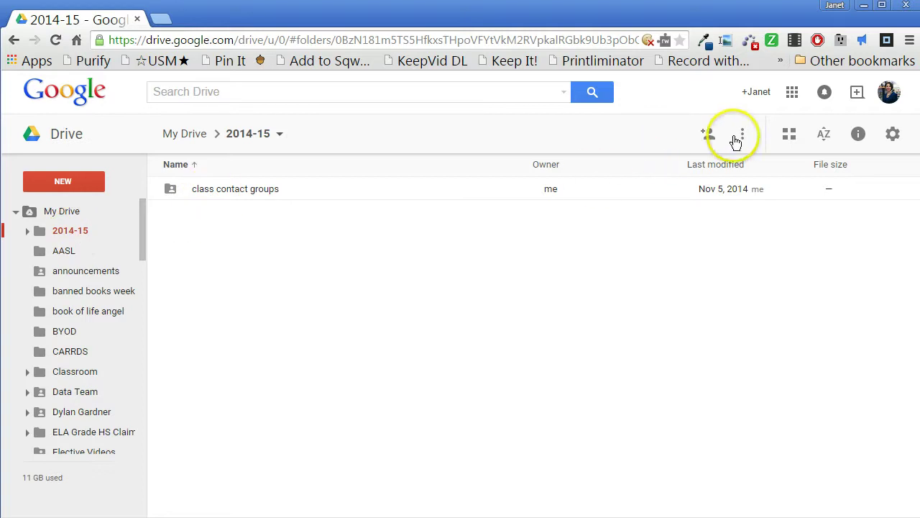
Give the personal Gmail account edit access to 2014-15, with email notification turned off
click(708, 133)
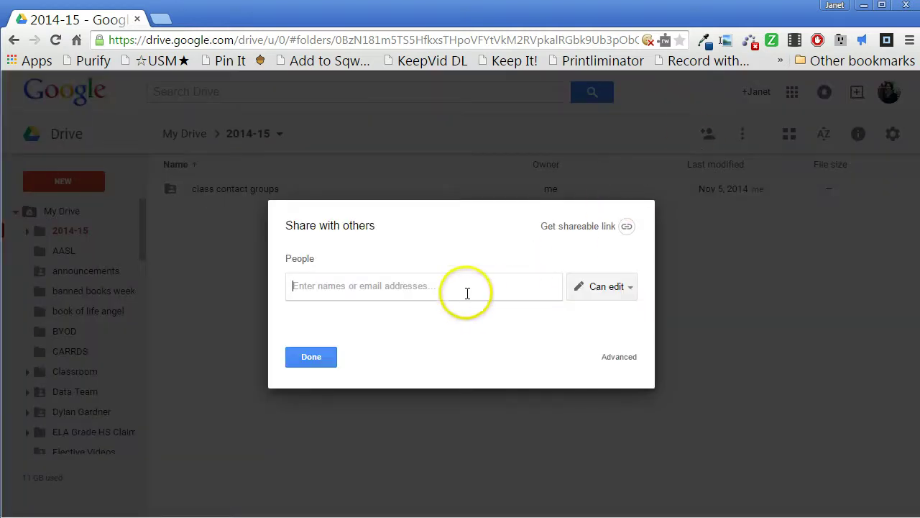
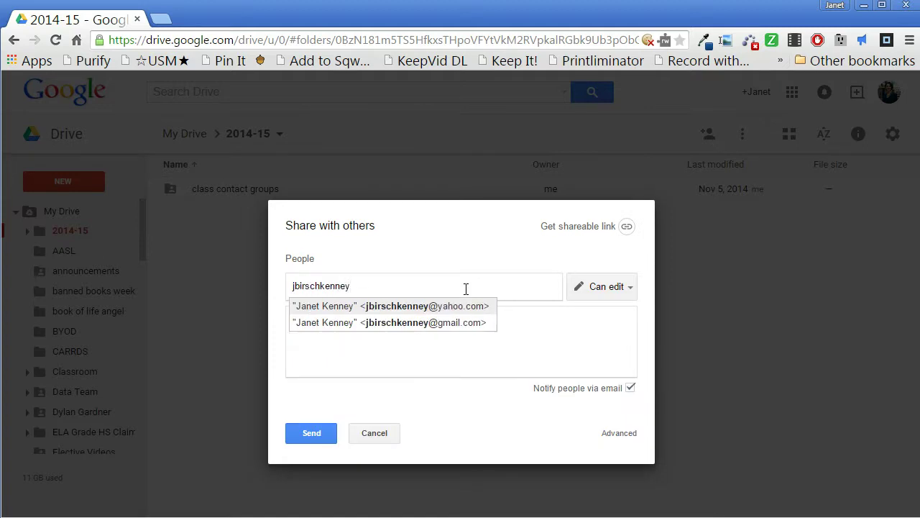
click(420, 322)
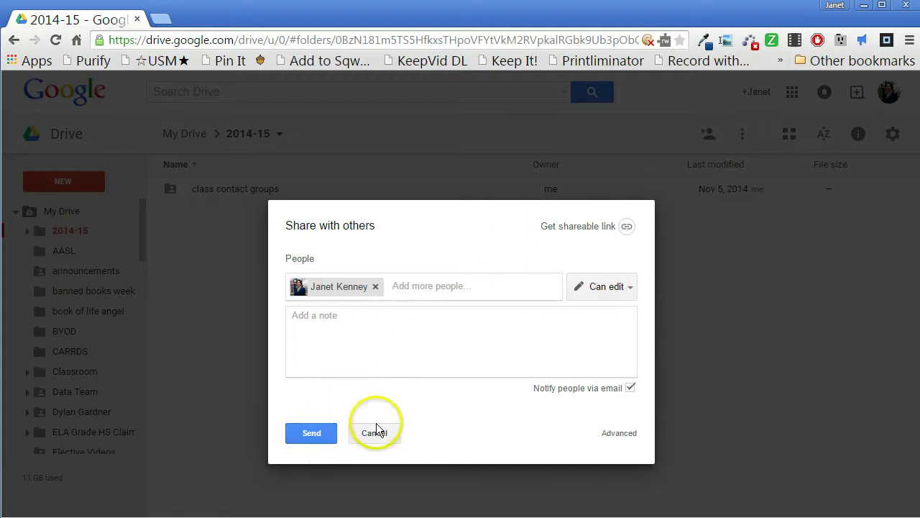
click(626, 389)
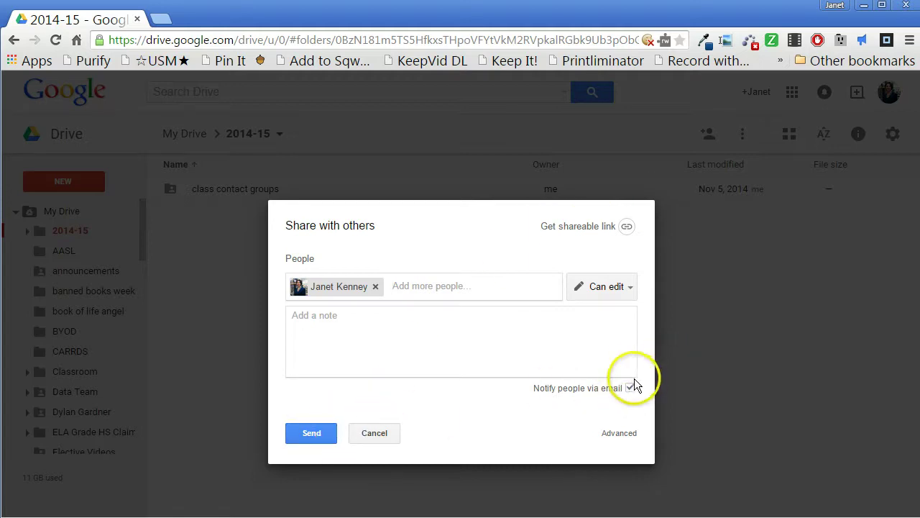
click(630, 388)
click(320, 354)
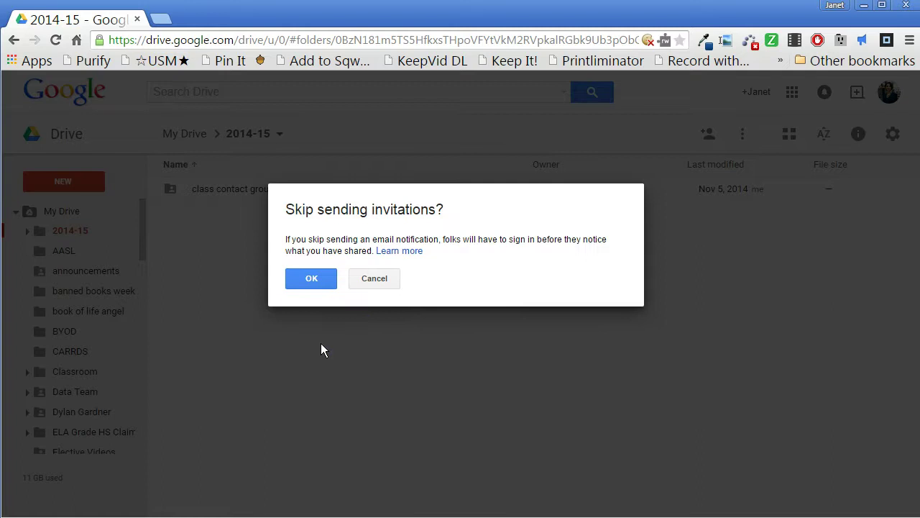
click(310, 278)
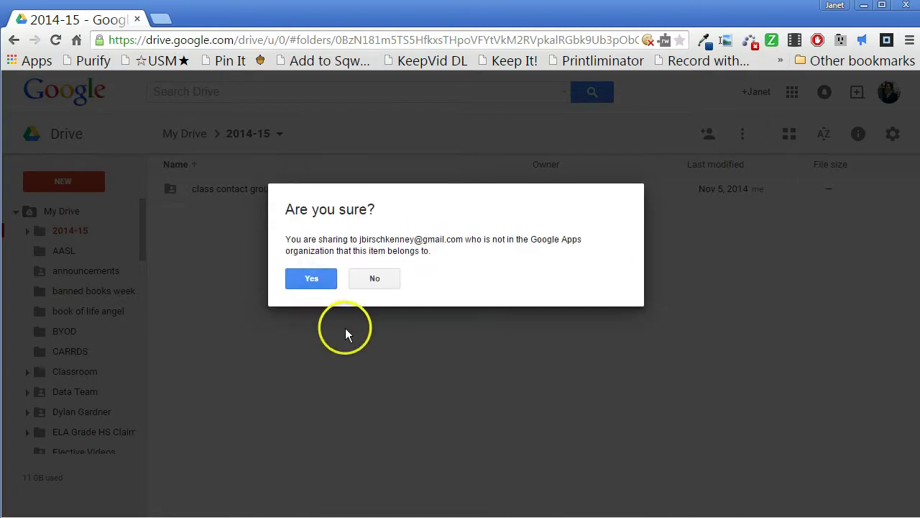
click(312, 283)
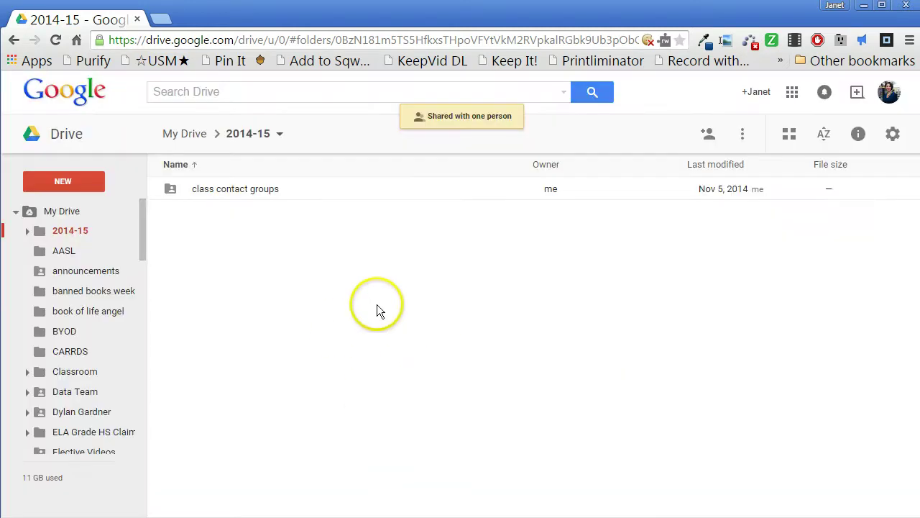
Switch to the personal Gmail account and view its Shared with me files
click(889, 91)
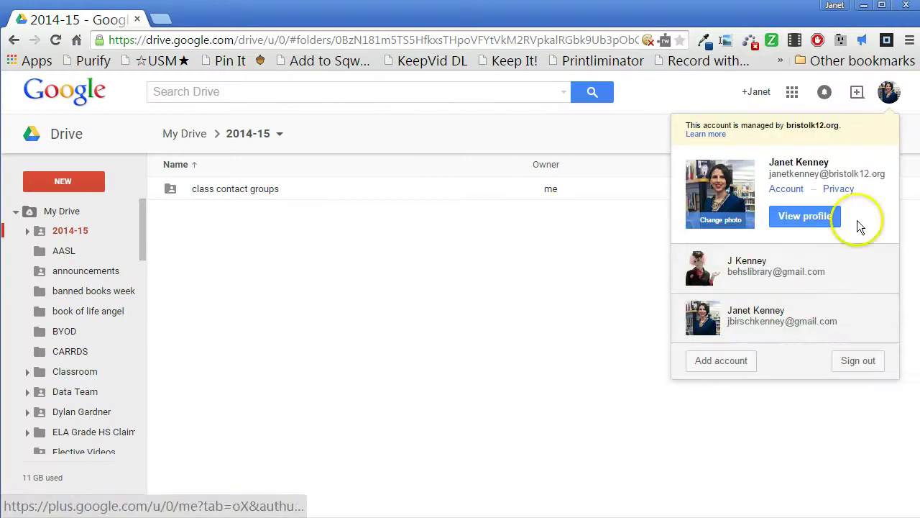
click(820, 319)
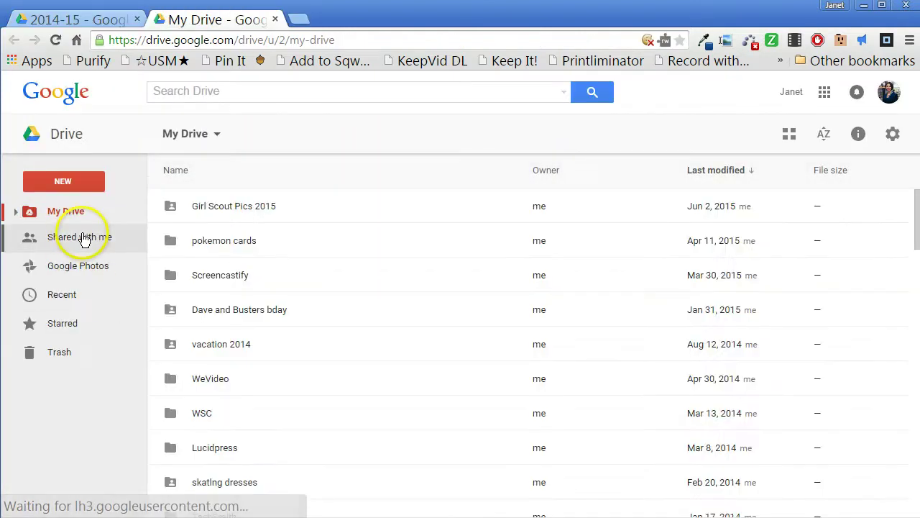
click(79, 236)
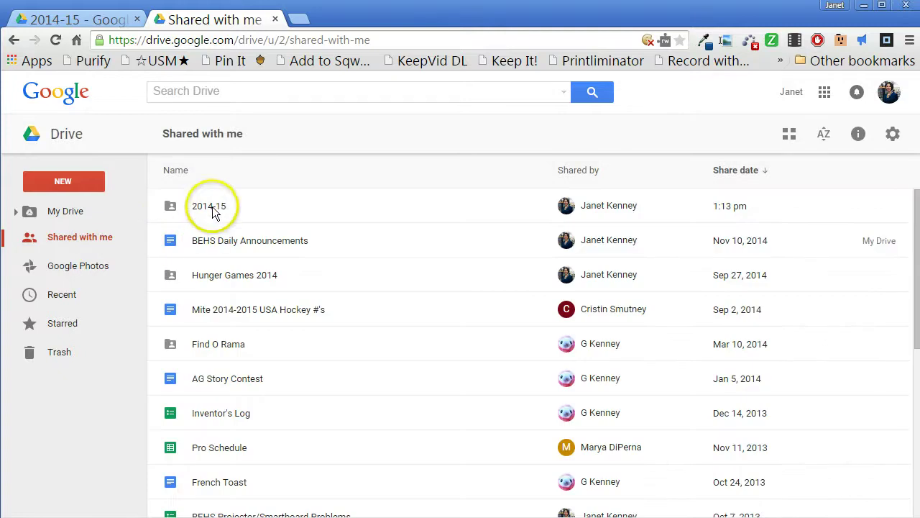
Add the shared 2014-15 folder to the top of the personal account's My Drive
click(212, 206)
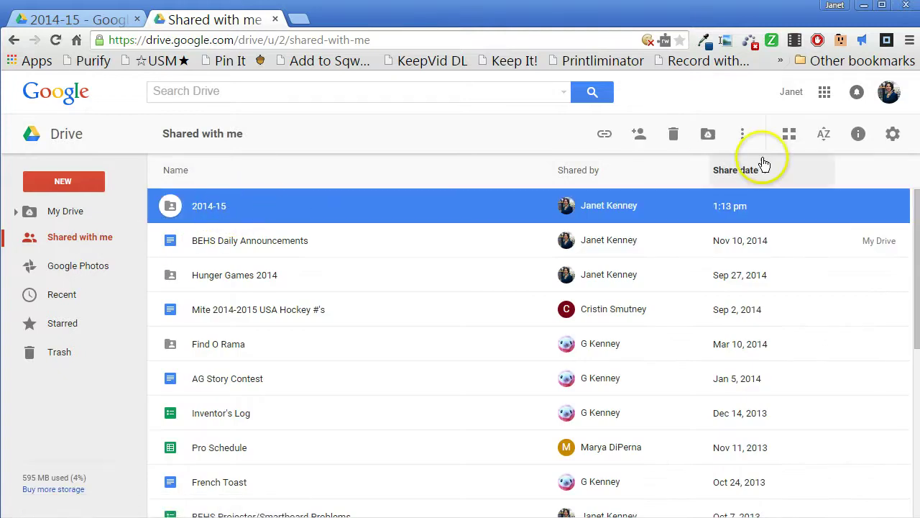
click(745, 138)
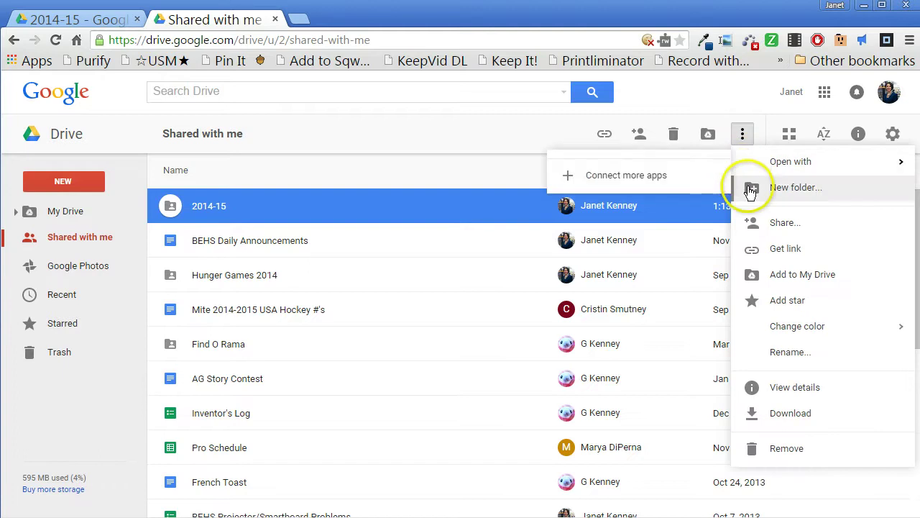
click(786, 274)
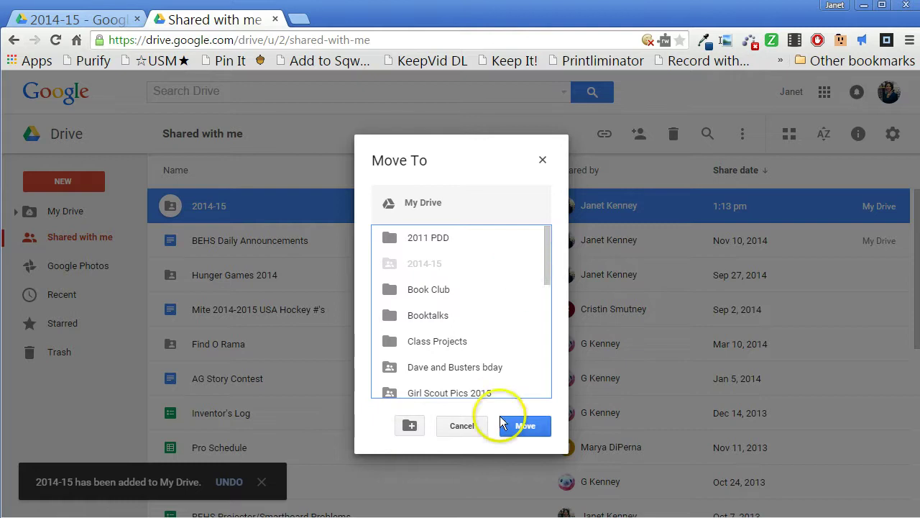
click(525, 426)
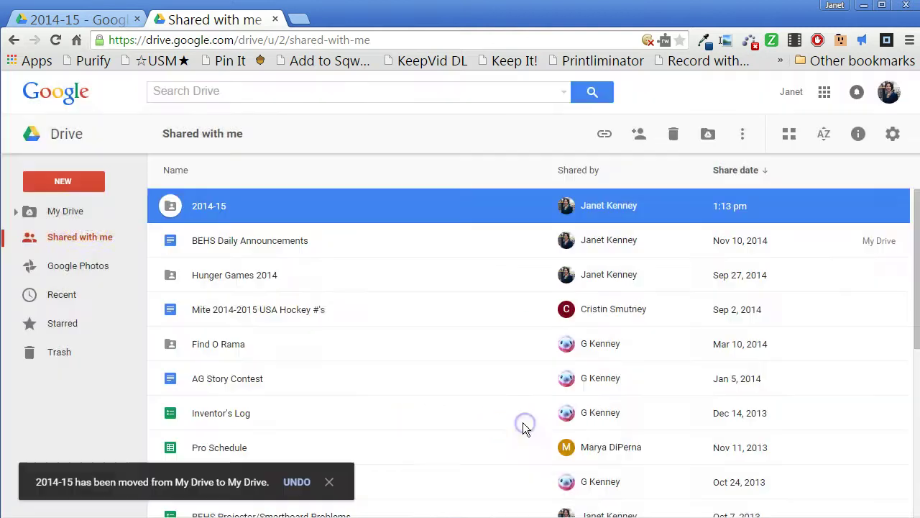
click(86, 213)
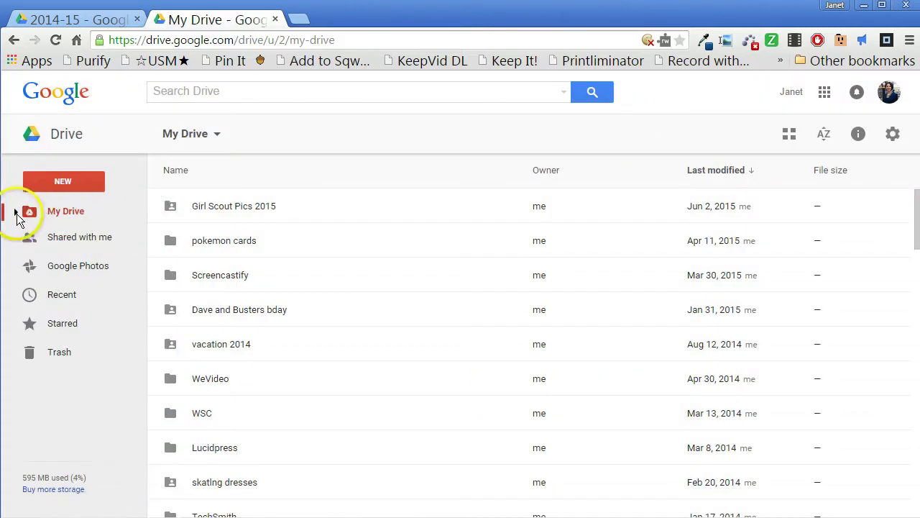
Expand the My Drive folder tree and scroll through the personal account's folders
click(16, 211)
scroll(103, 300, down, 5)
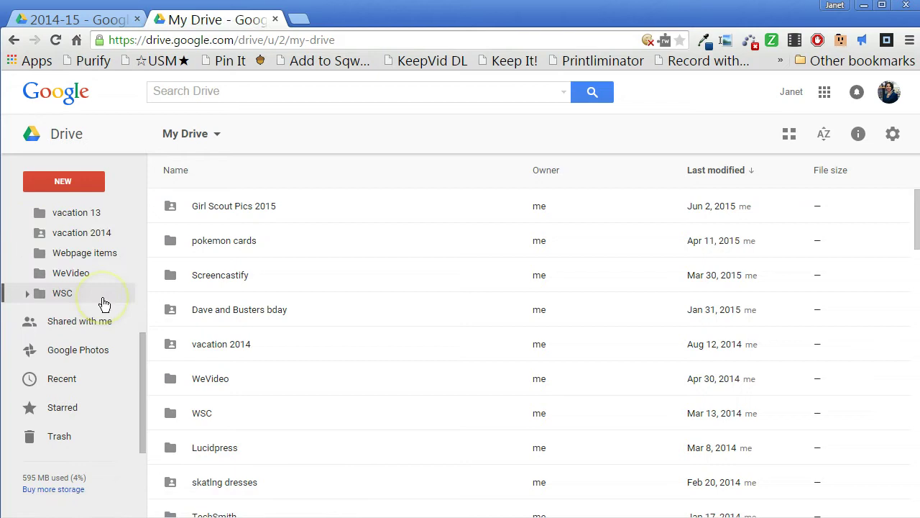
scroll(103, 300, up, 5)
scroll(102, 263, down, 3)
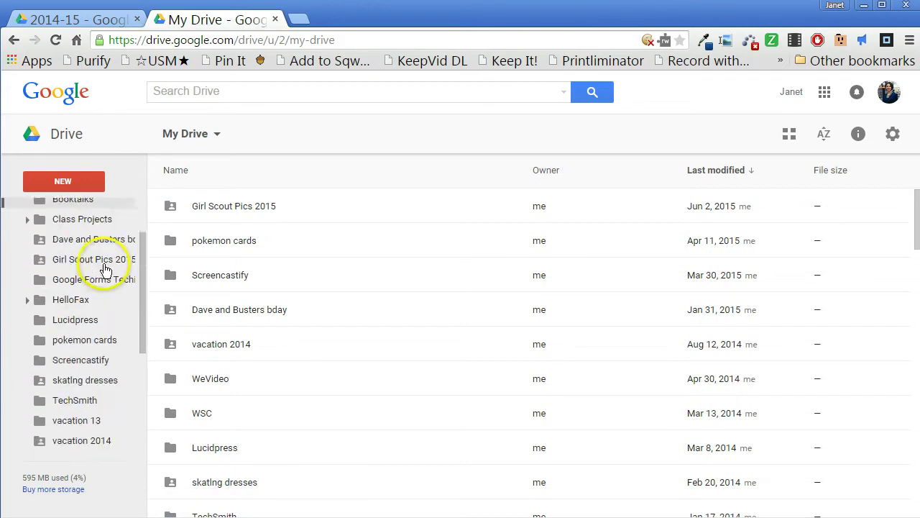
scroll(100, 288, down, 2)
scroll(96, 338, up, 1)
scroll(76, 338, down, 3)
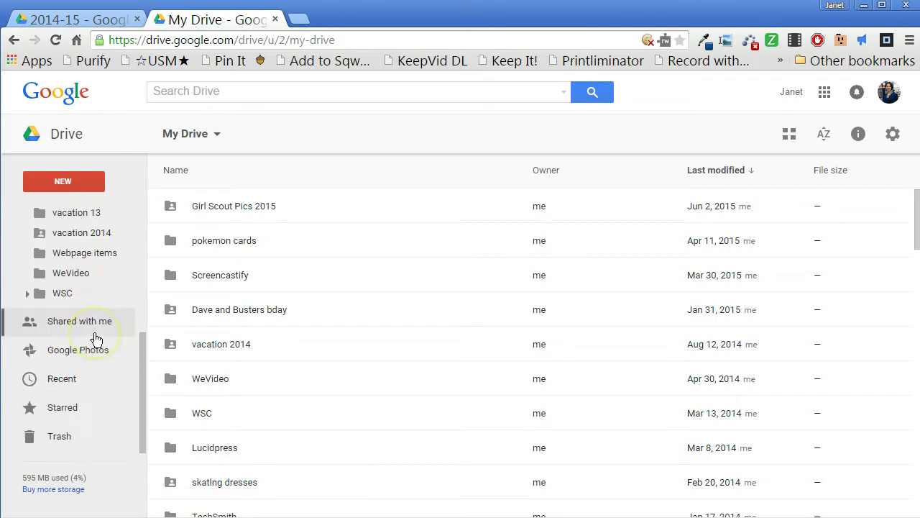
scroll(74, 323, up, 5)
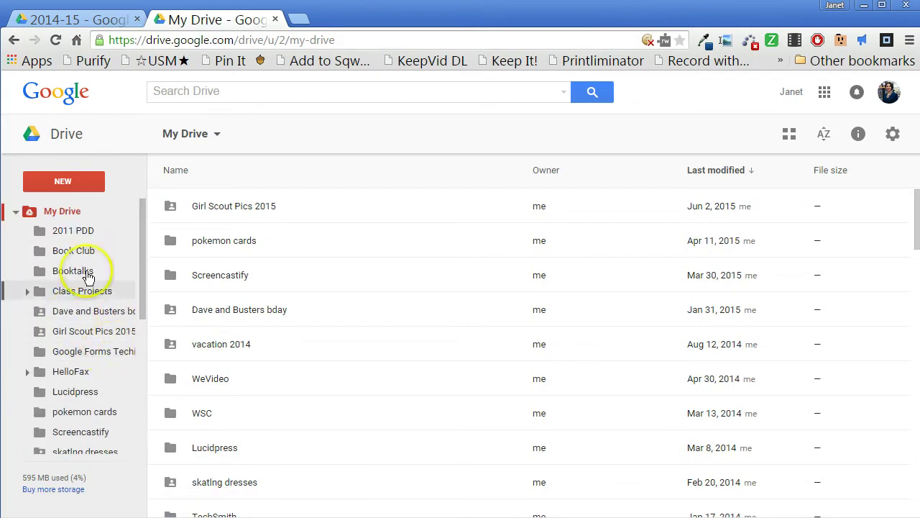